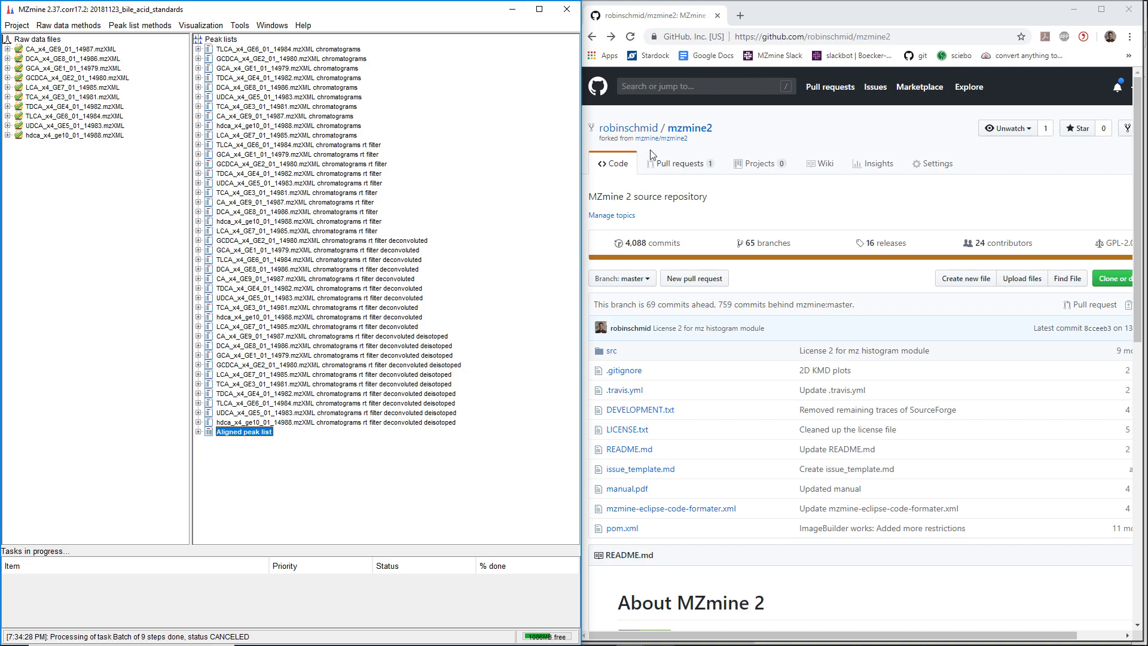
Open the fork's Releases list showing mzmine_2.37_corr_17.2_kai_merge_1 with its four assets
mouse_move(635, 133)
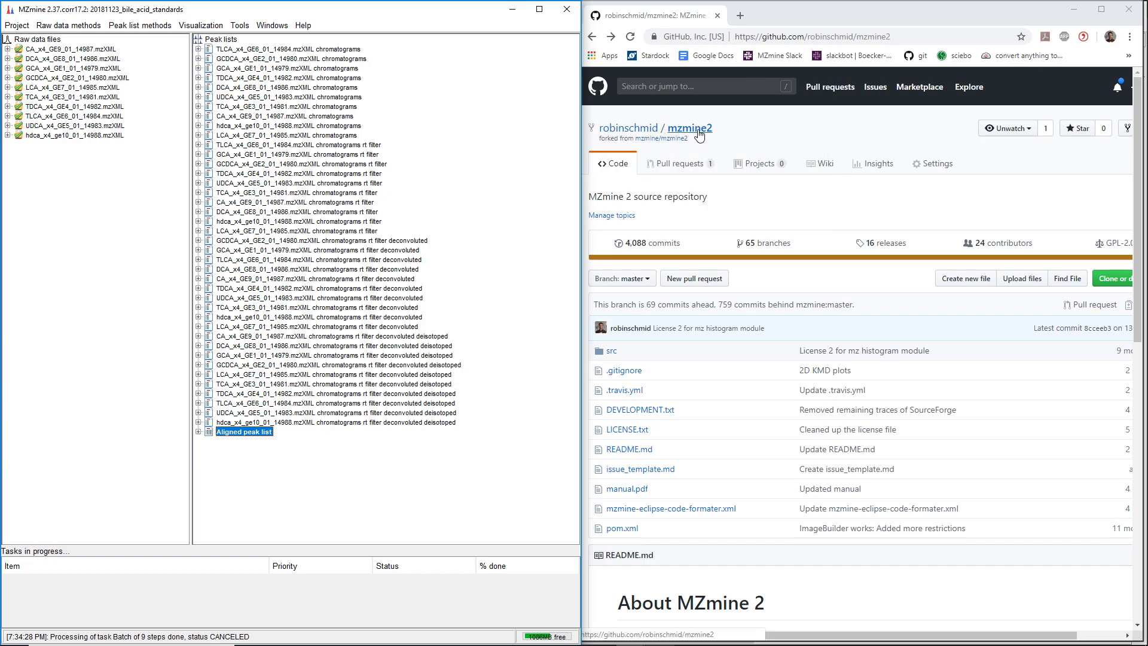
click(883, 248)
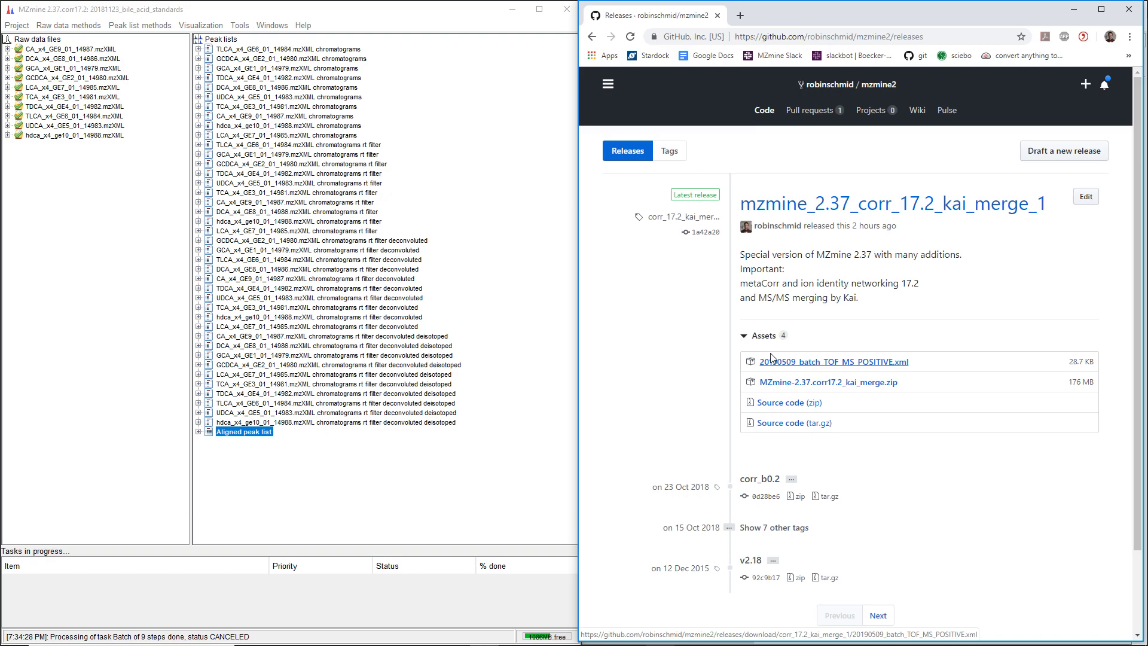
Review the metaCorrelate row grouping parameters (min height 1.0E5, noise level 1.0E4) and cancel without running
click(280, 504)
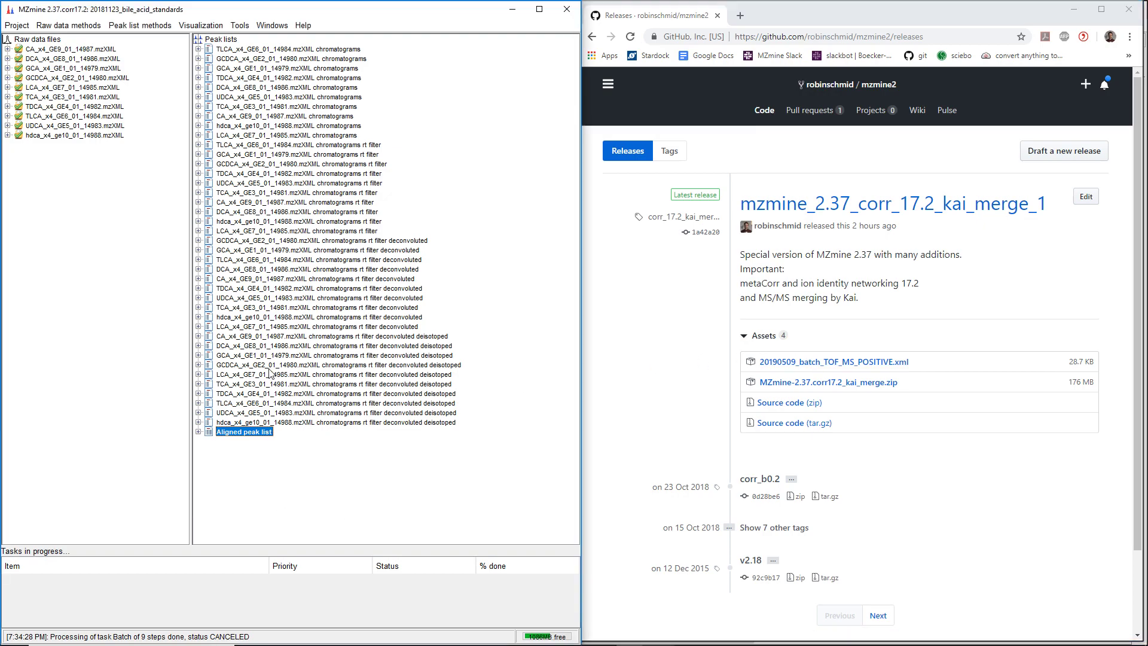
click(132, 27)
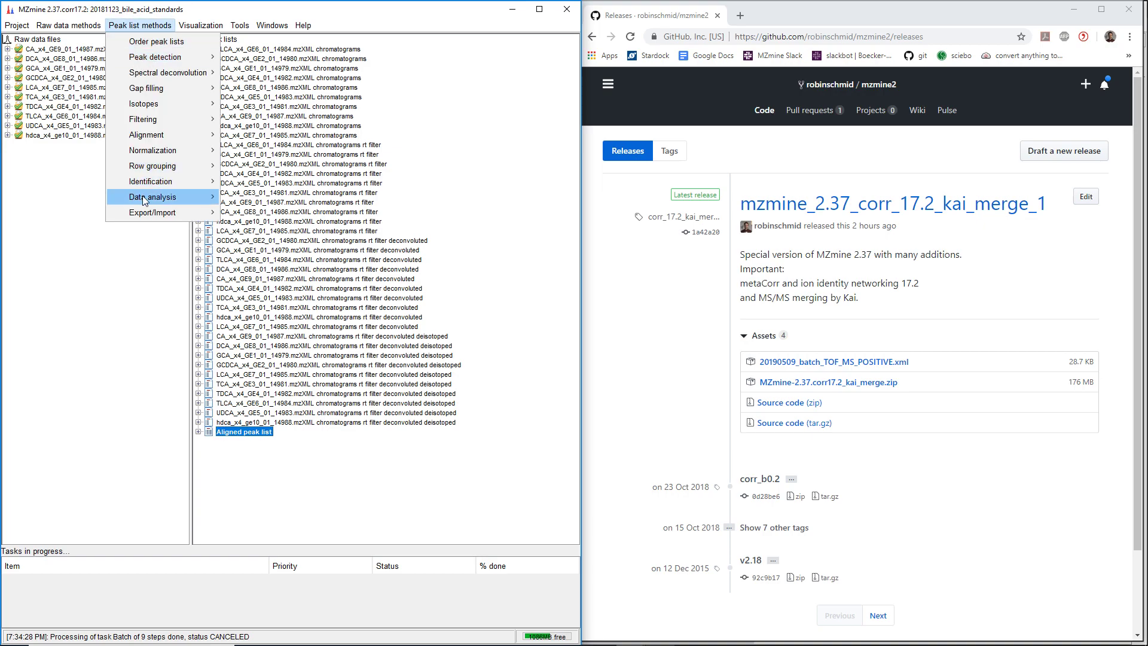
mouse_move(158, 167)
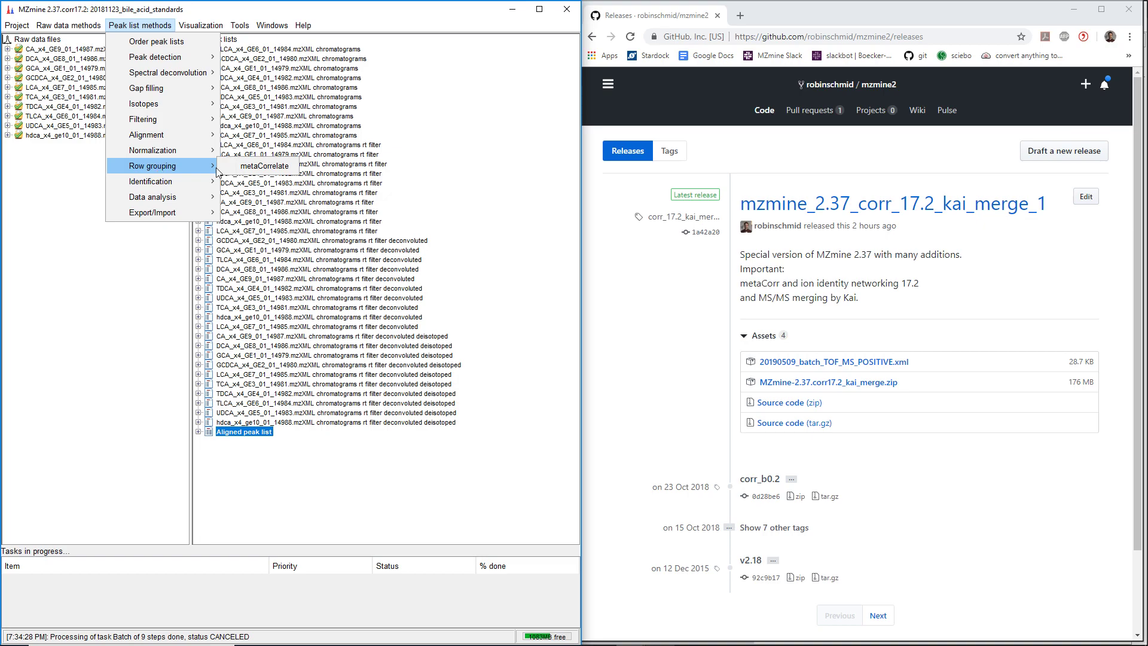
click(264, 166)
drag(275, 195, 311, 93)
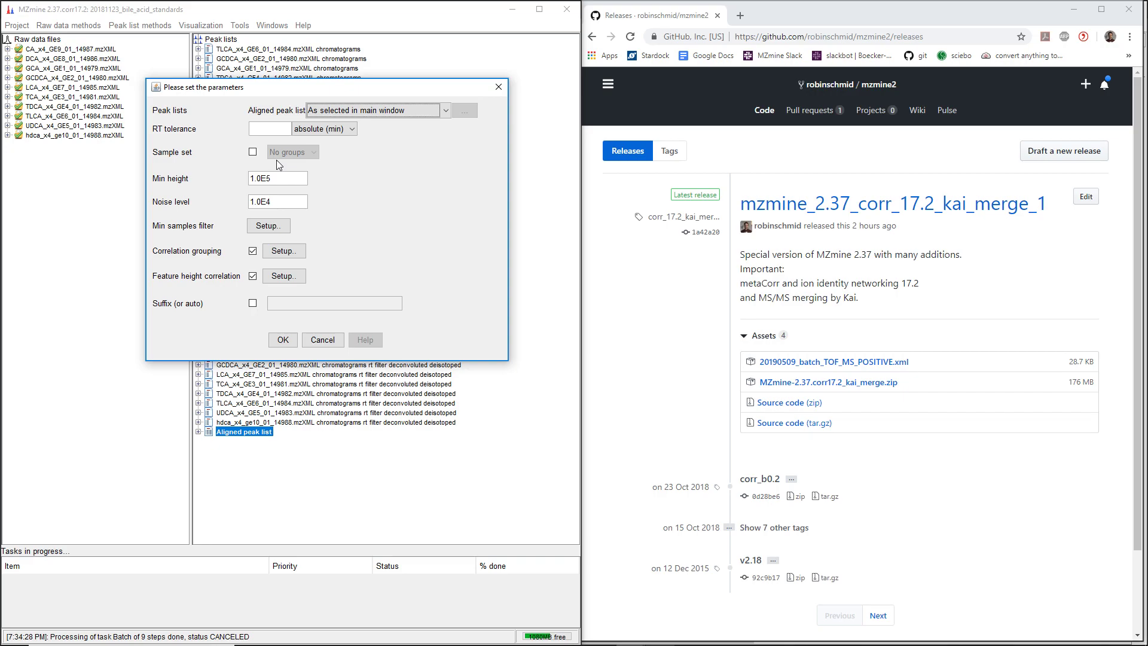
click(322, 339)
Open the Ion identity networking parameters, with 0.001 m/z or 5.0 ppm tolerance
click(140, 25)
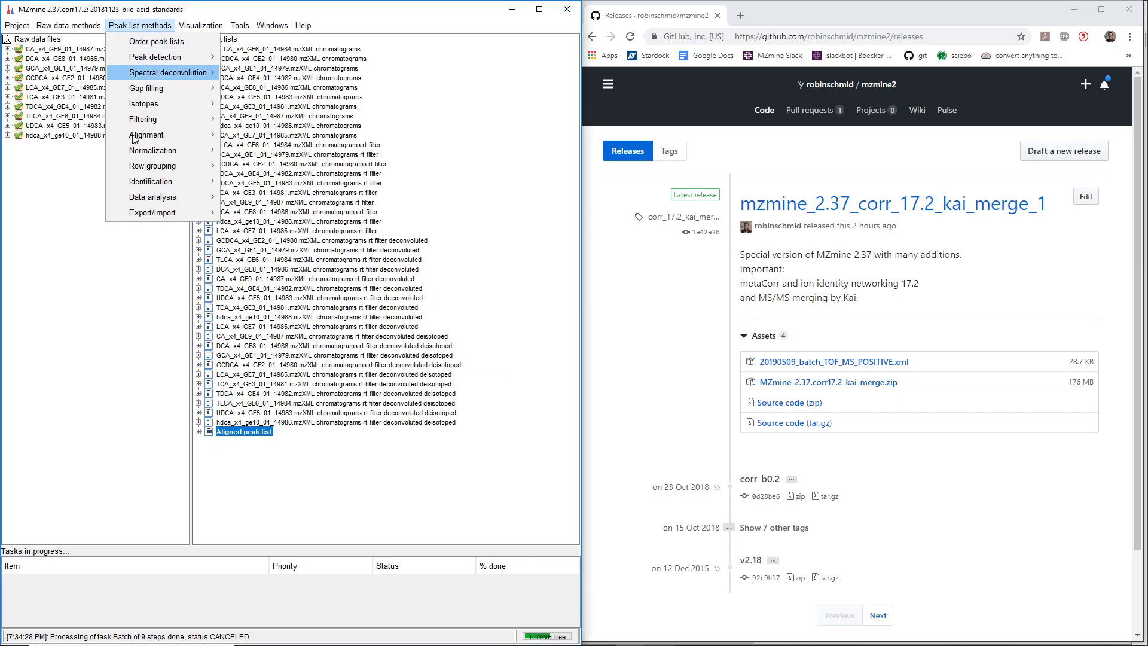
mouse_move(234, 184)
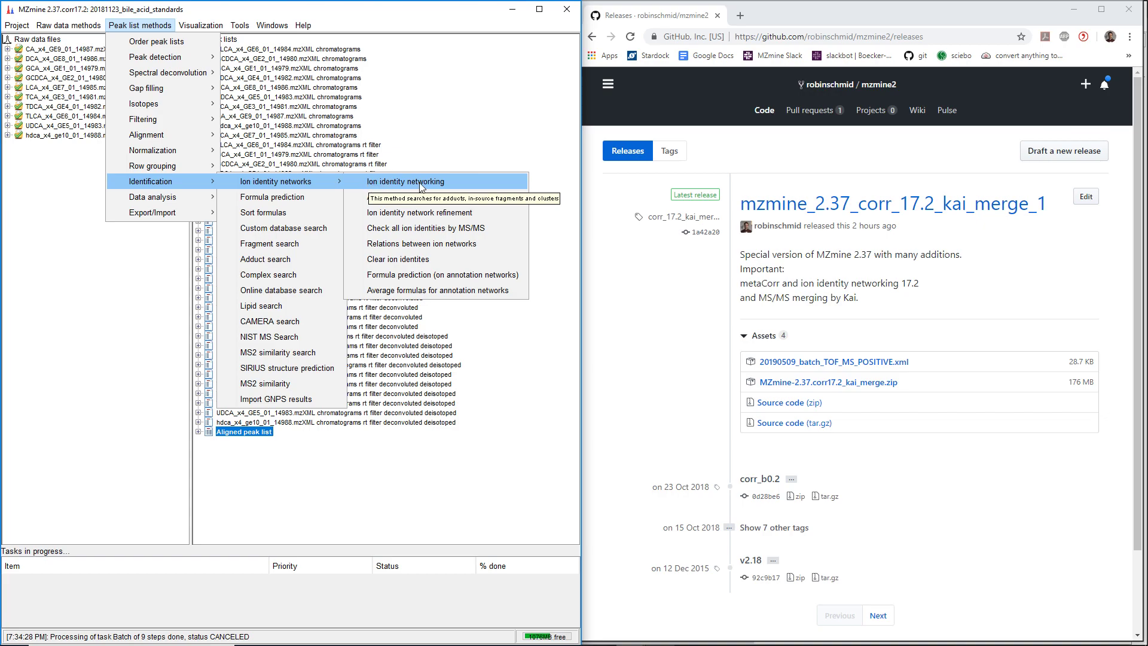
click(458, 185)
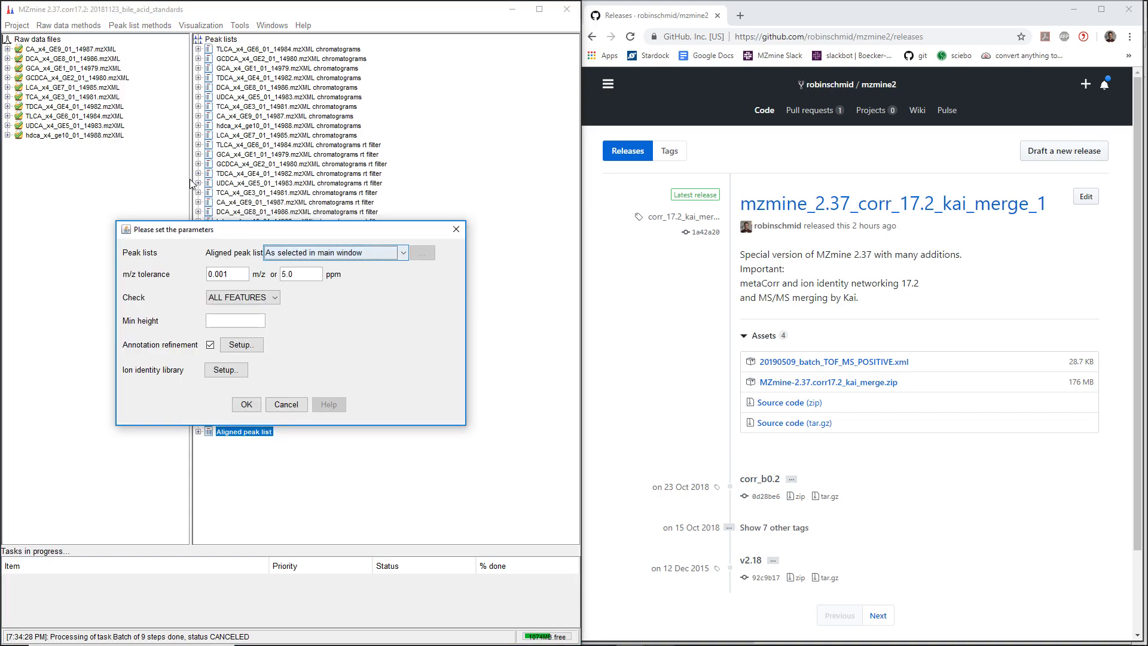
drag(268, 231, 356, 96)
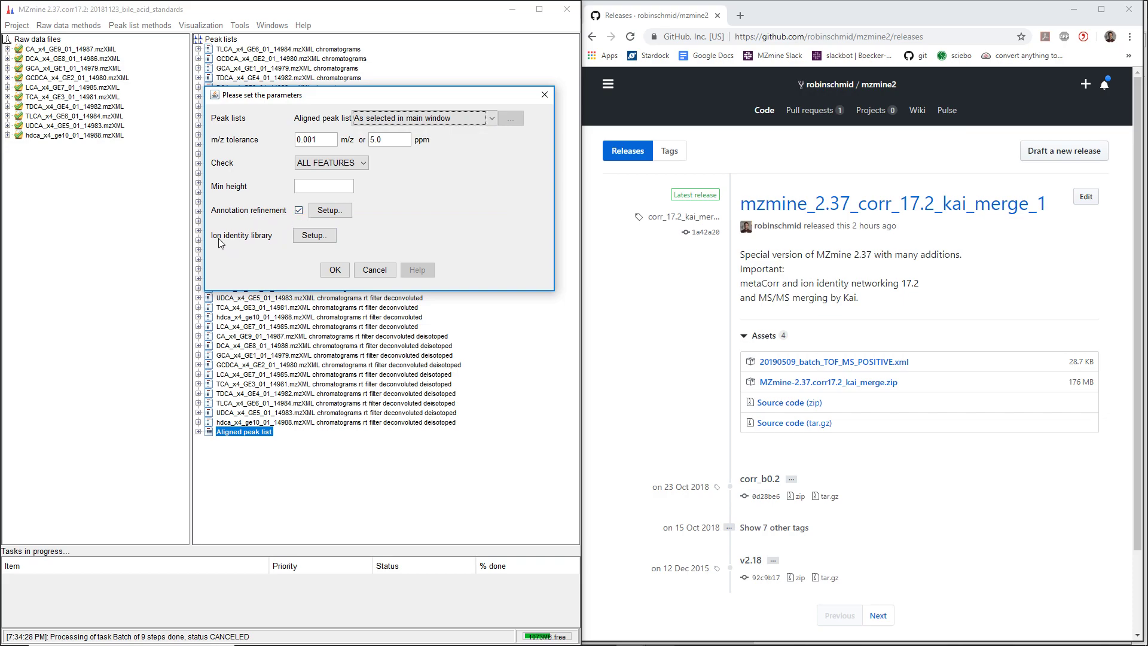
Load default positive adducts and modifications into the ion identity library, then cancel networking
click(312, 235)
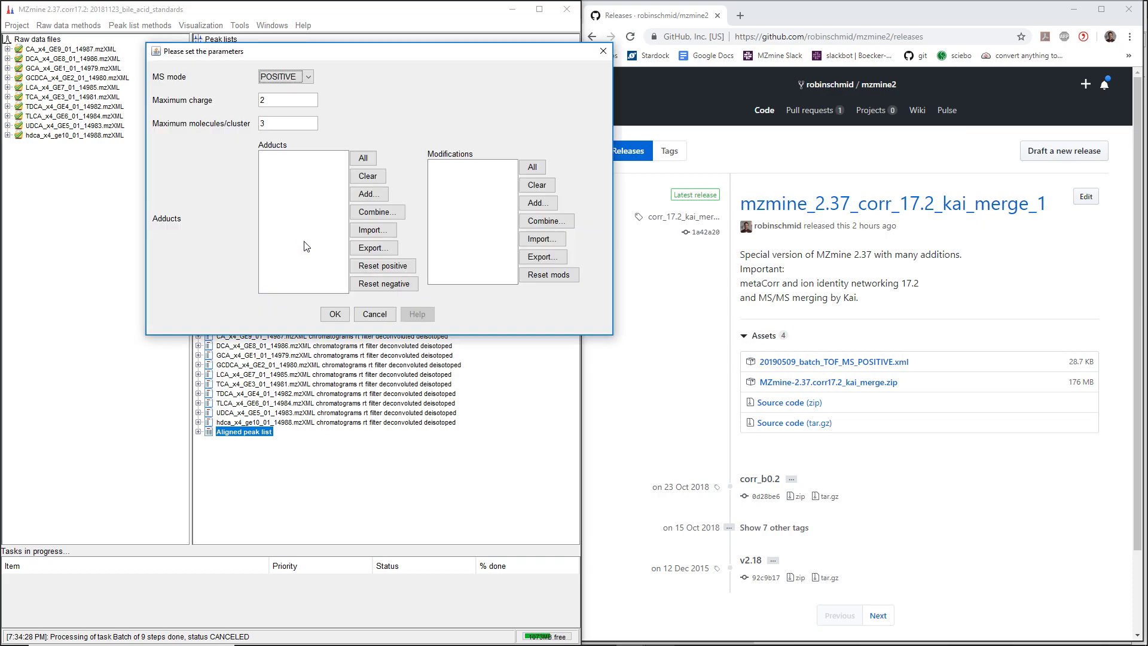
click(381, 267)
click(548, 275)
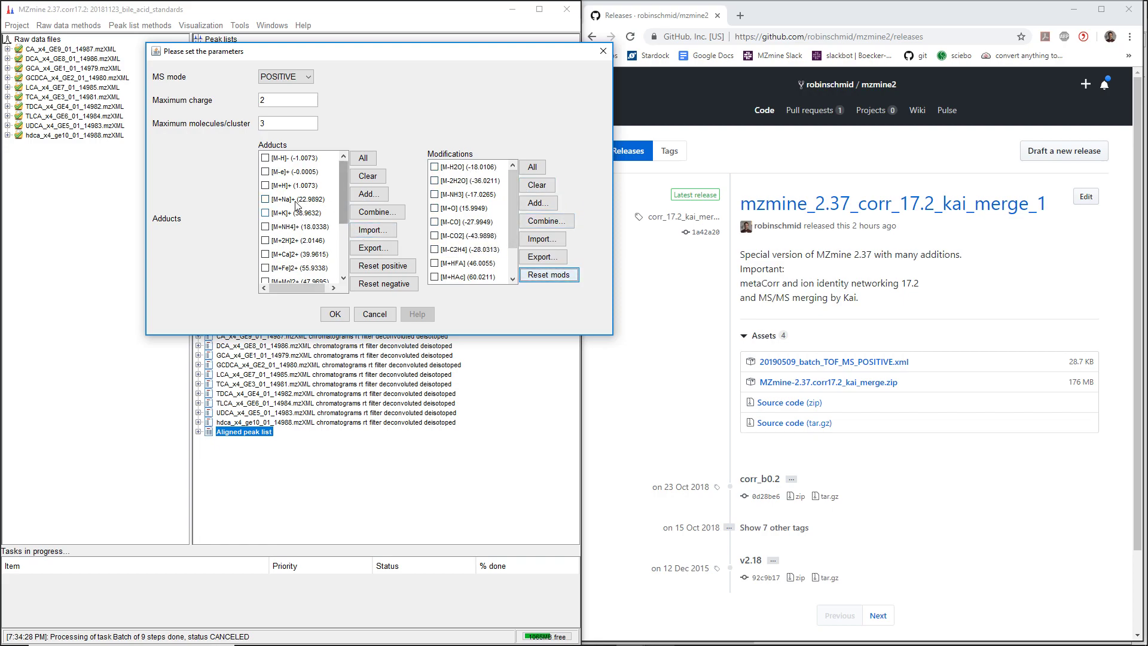
click(336, 313)
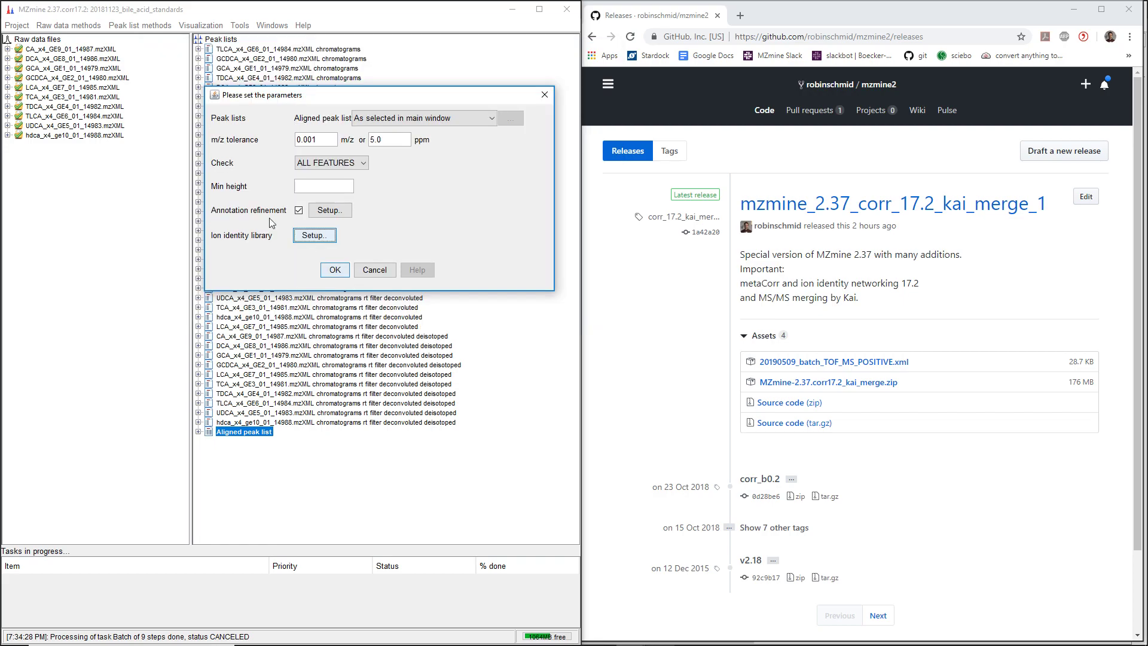
click(375, 270)
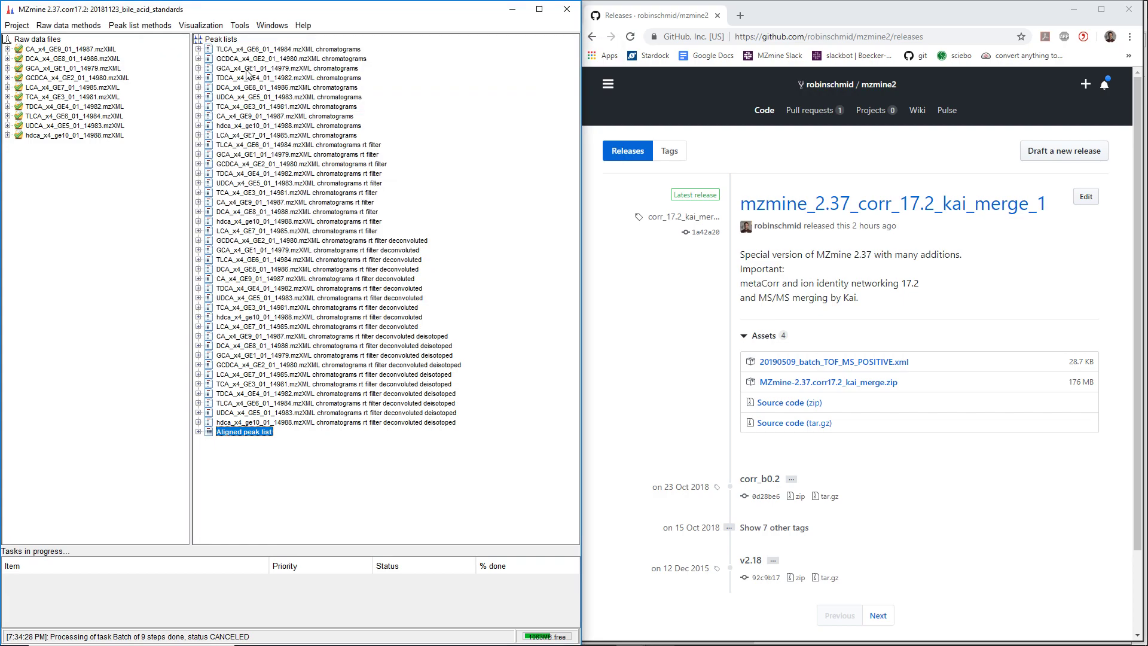
Reopen the ion identity networking parameters and their ion identity library settings
click(140, 26)
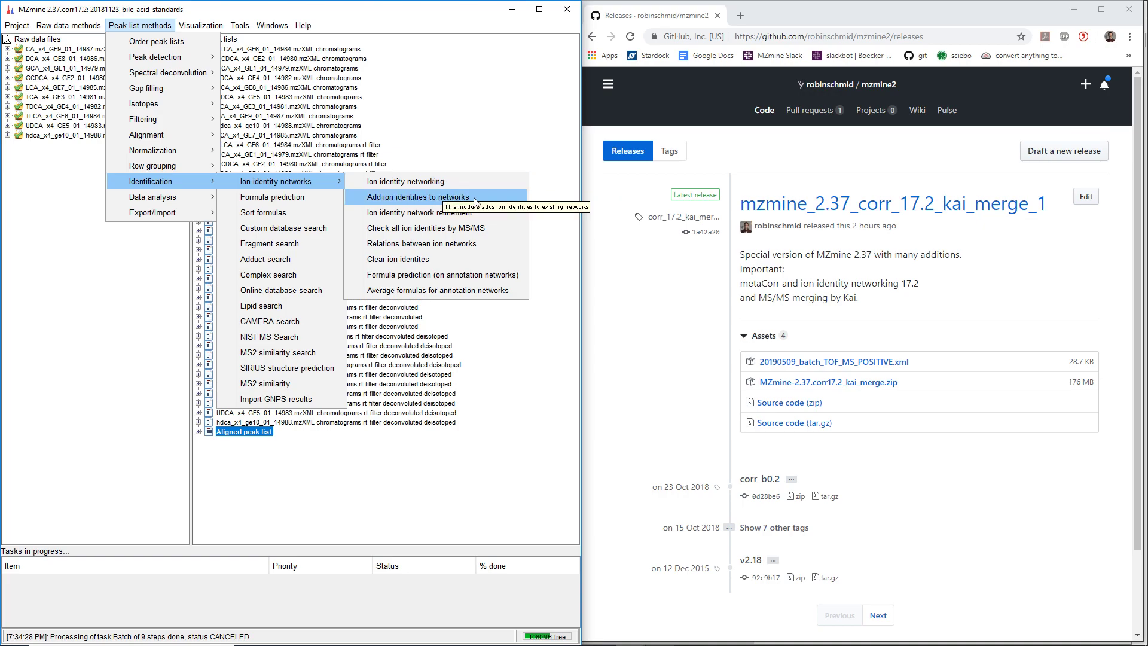
click(371, 199)
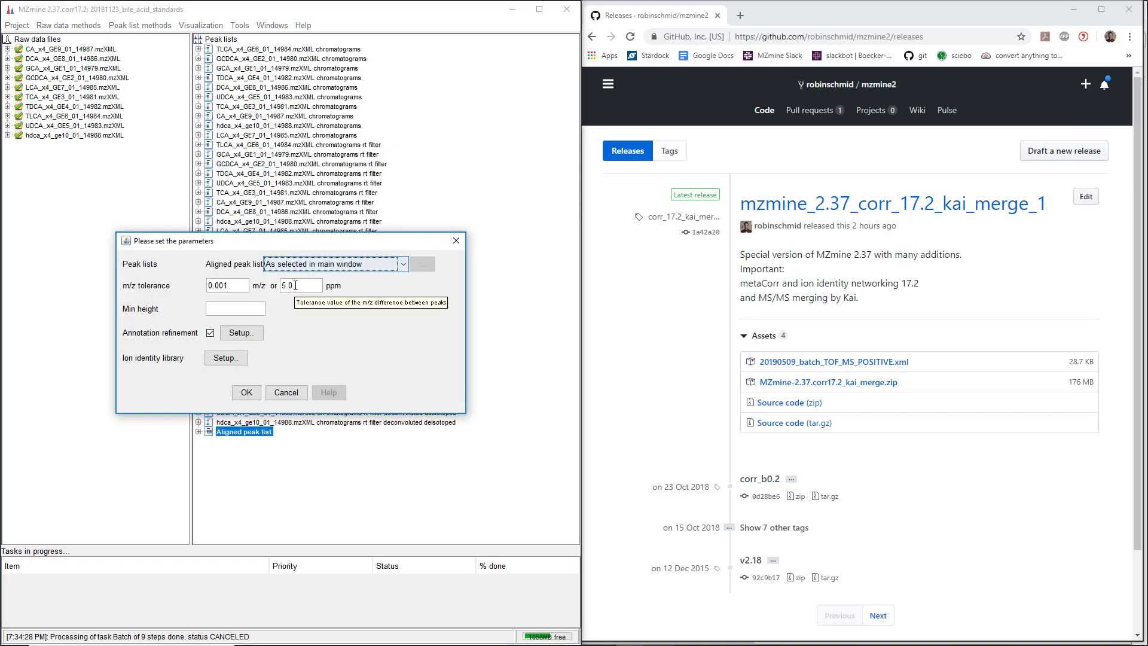
click(225, 359)
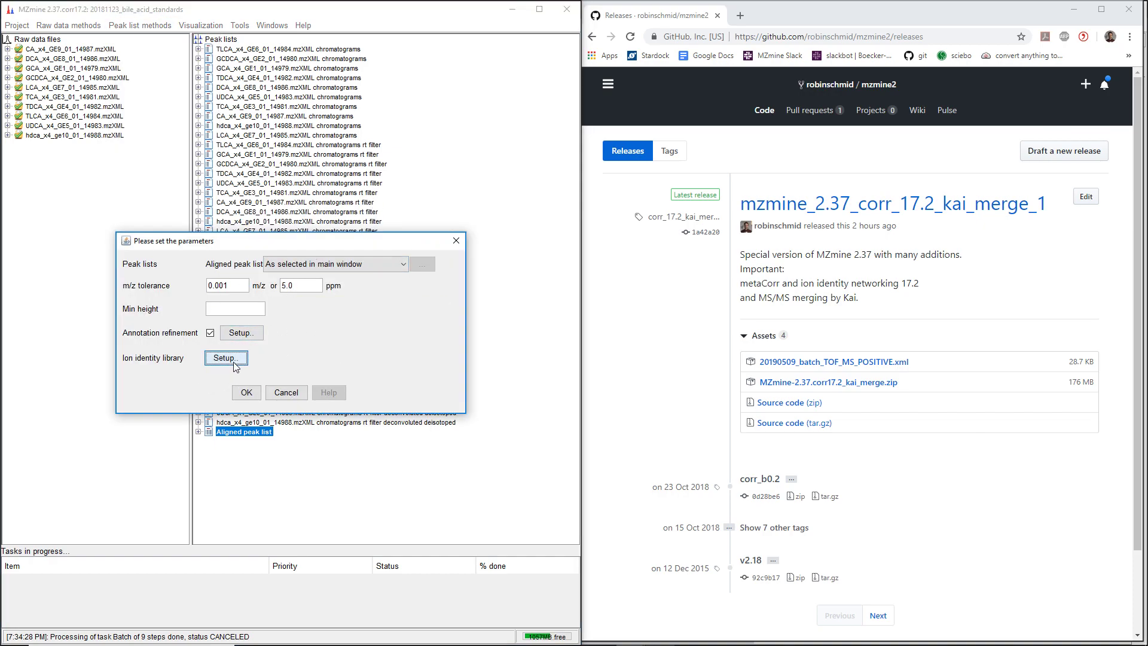
drag(265, 190, 359, 97)
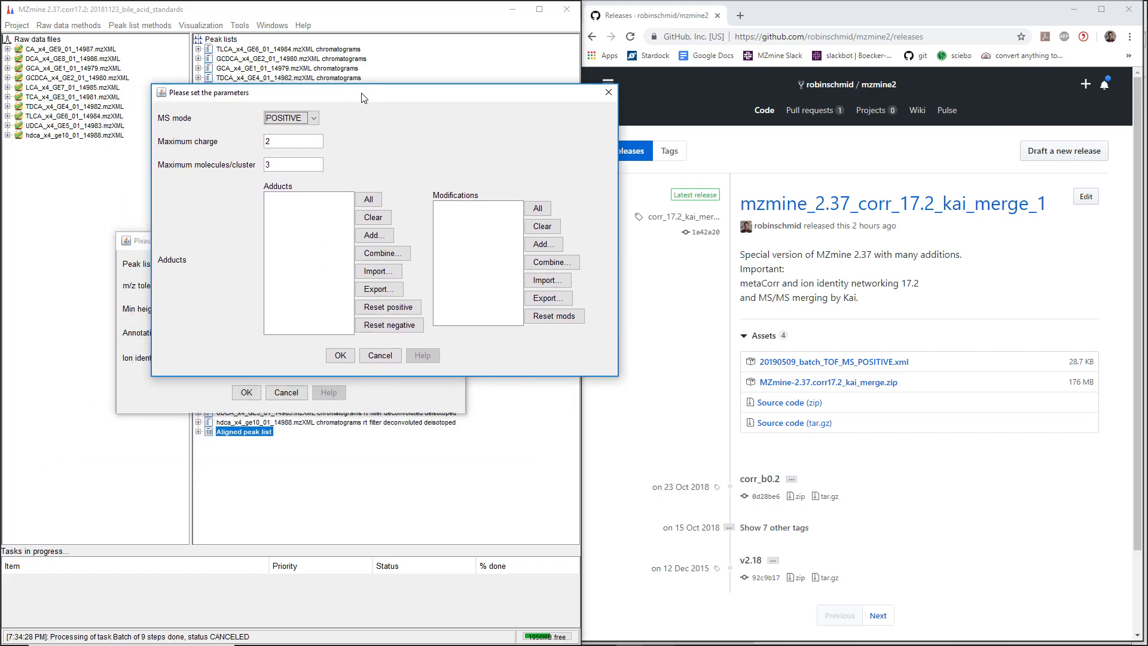
Reset adducts to positive-mode defaults, pick a maximum molecules per cluster value, accept, and close
click(392, 308)
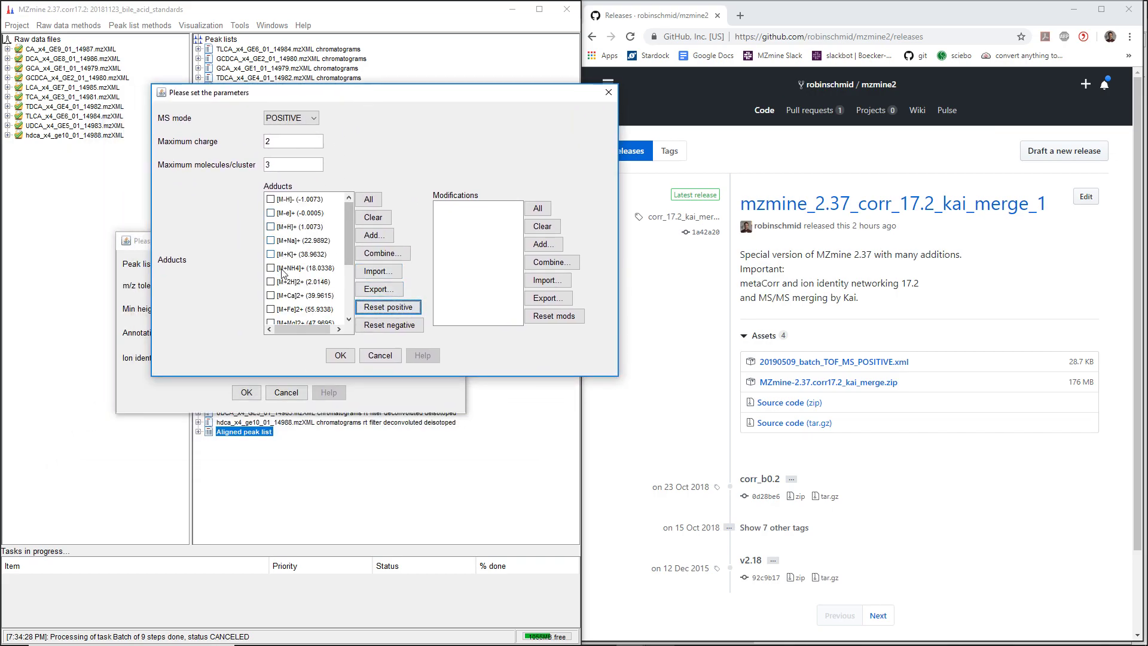
scroll(287, 301, down, 1)
scroll(287, 301, down, 1)
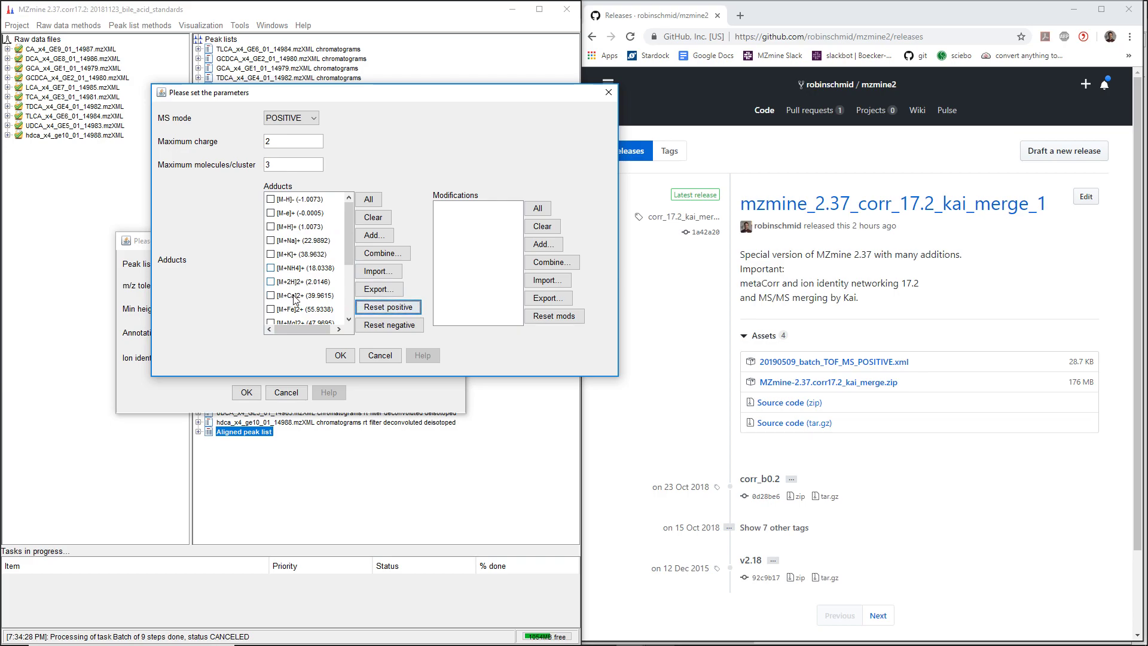
scroll(295, 292, down, 1)
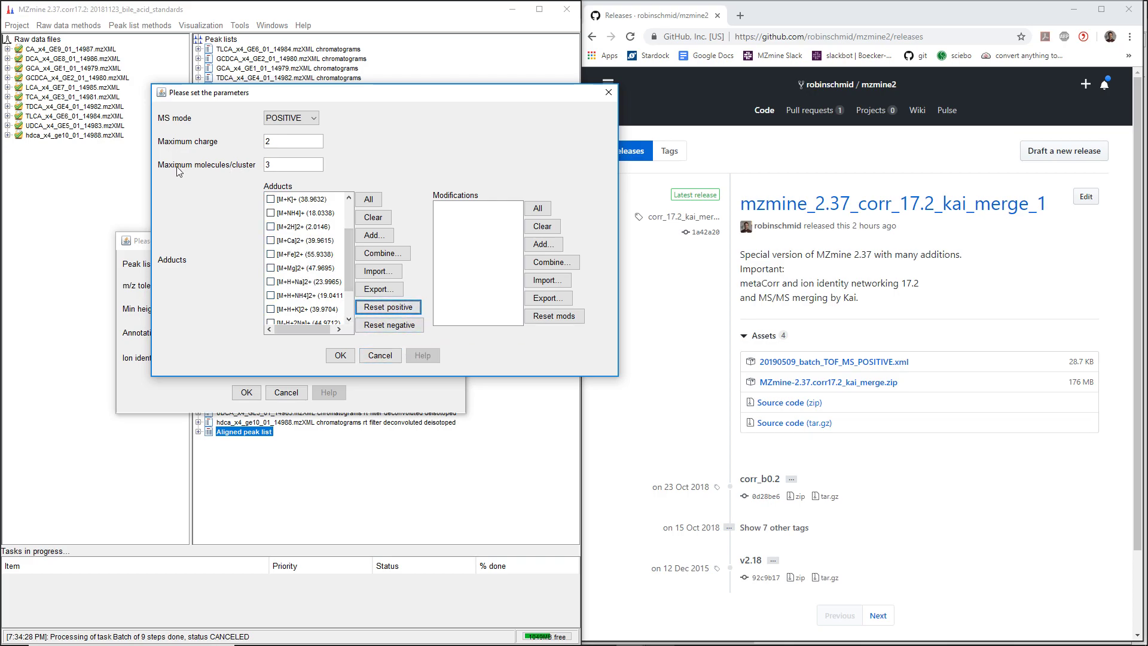
click(291, 167)
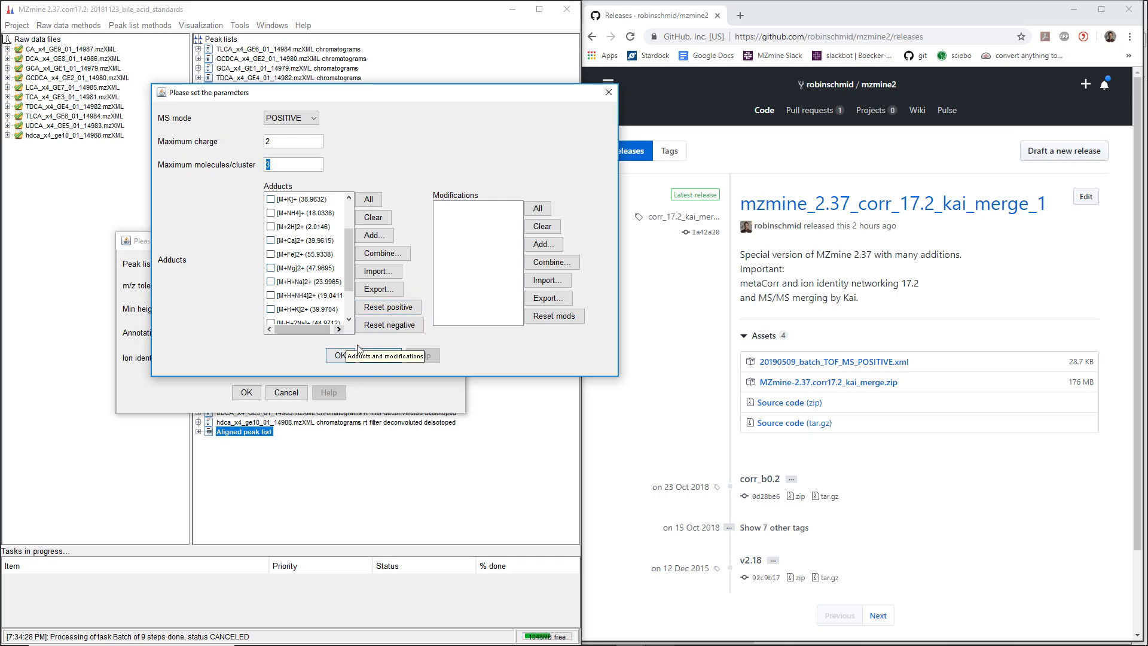
click(375, 356)
click(292, 396)
In Ion identity network refinement, enable Minimum size 3 and Link threshold 4 deletion
click(140, 25)
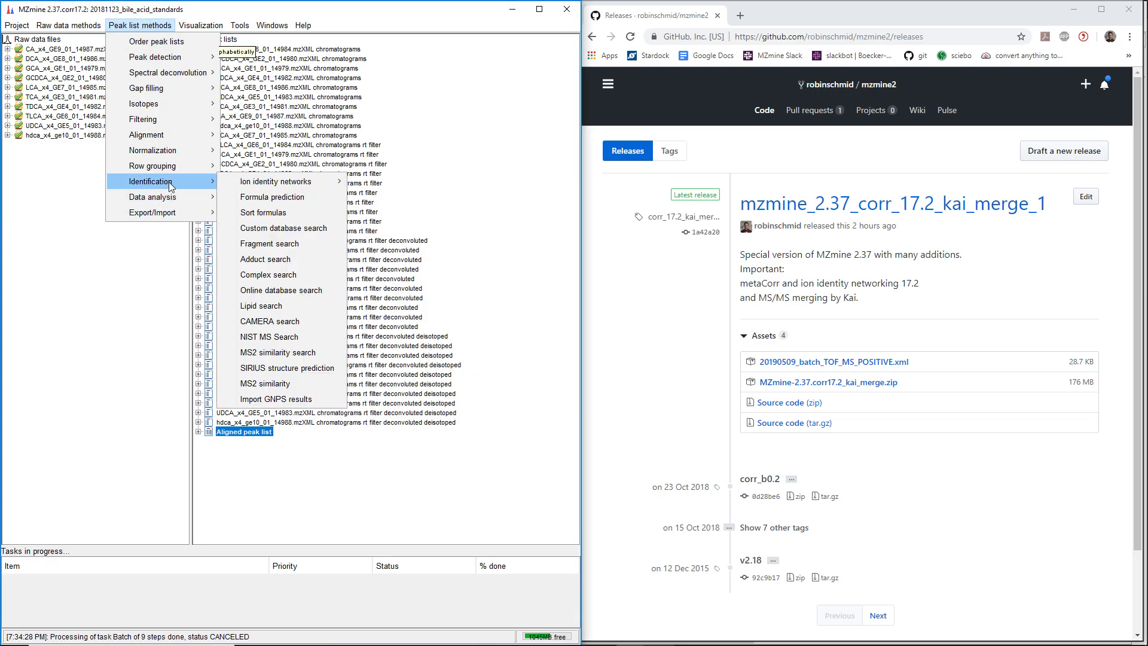
mouse_move(287, 185)
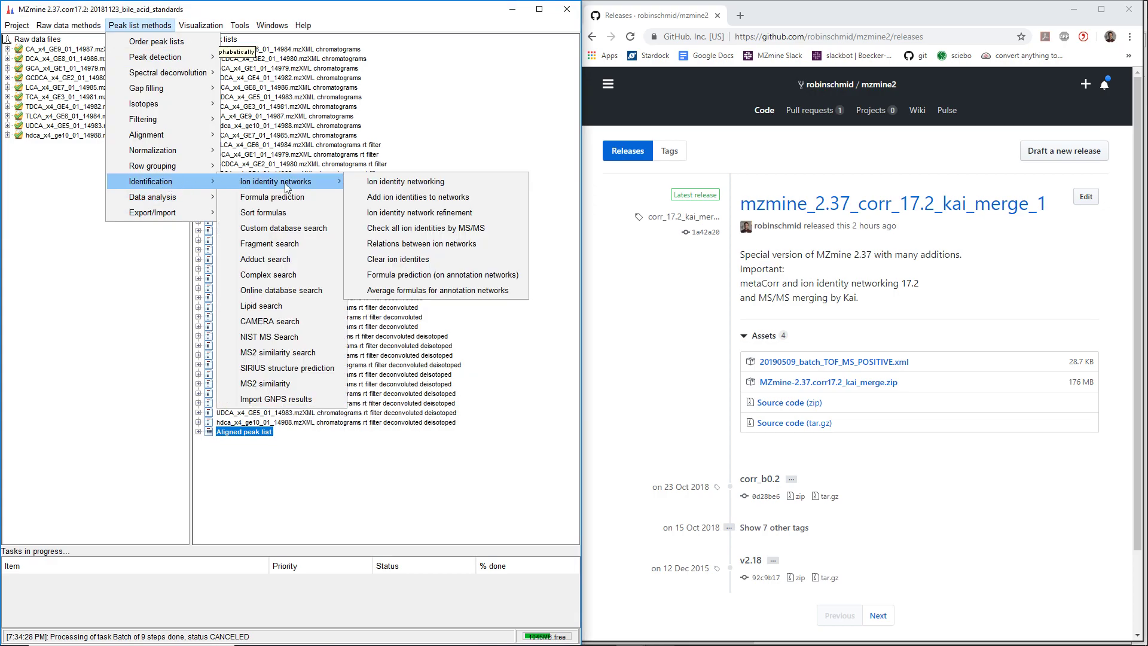
click(479, 213)
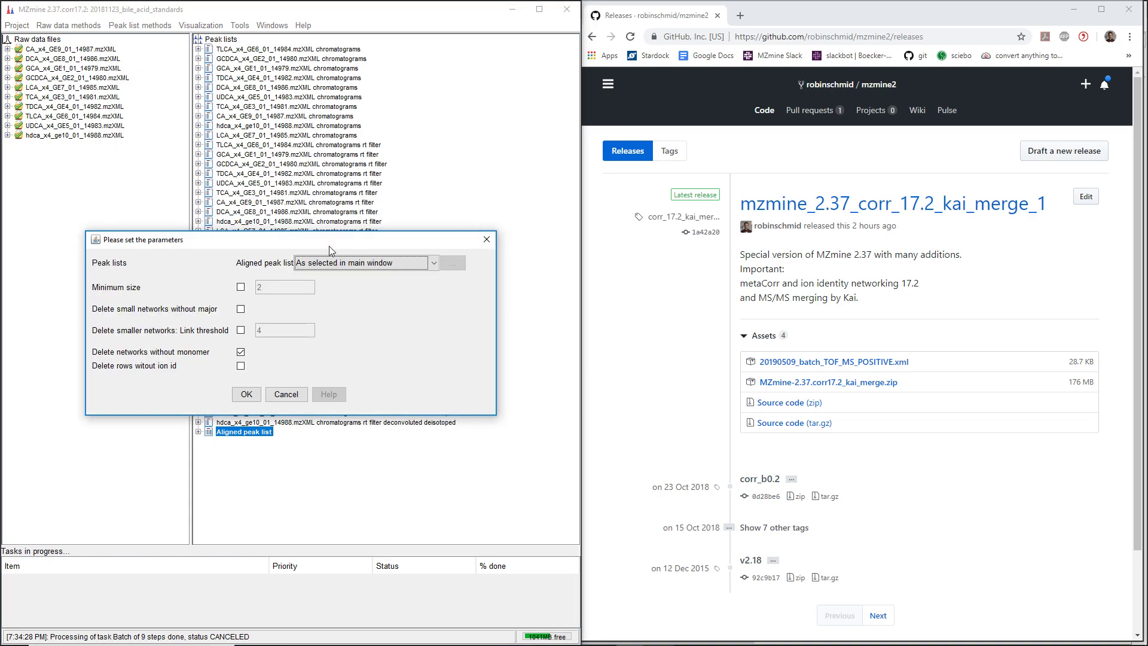
drag(396, 157, 384, 108)
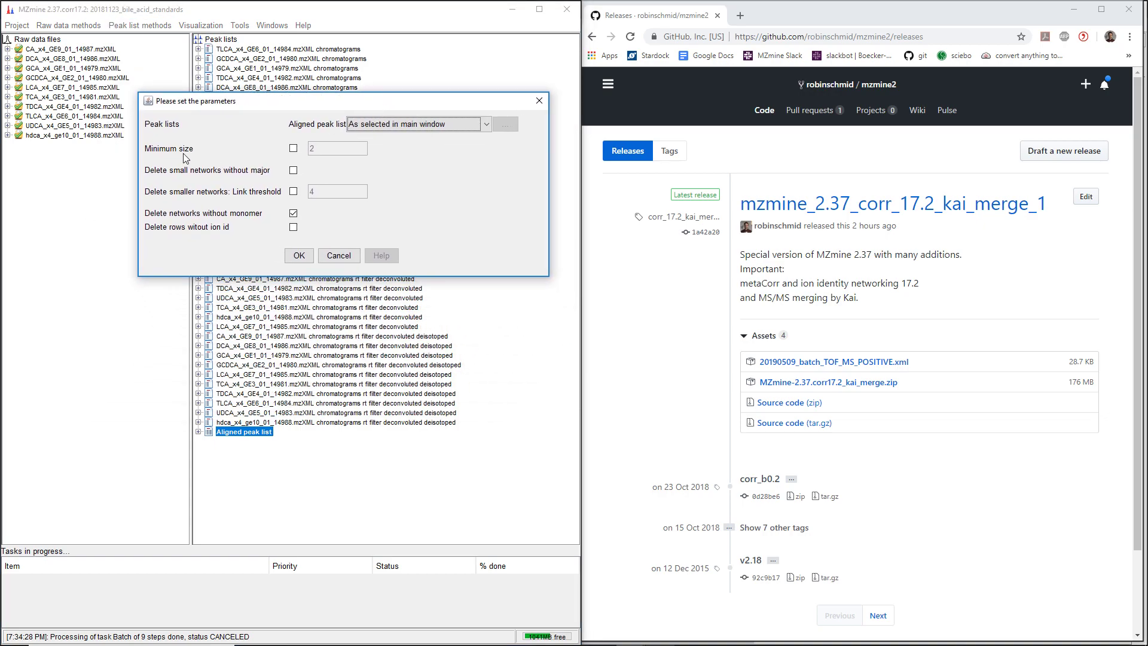
click(293, 148)
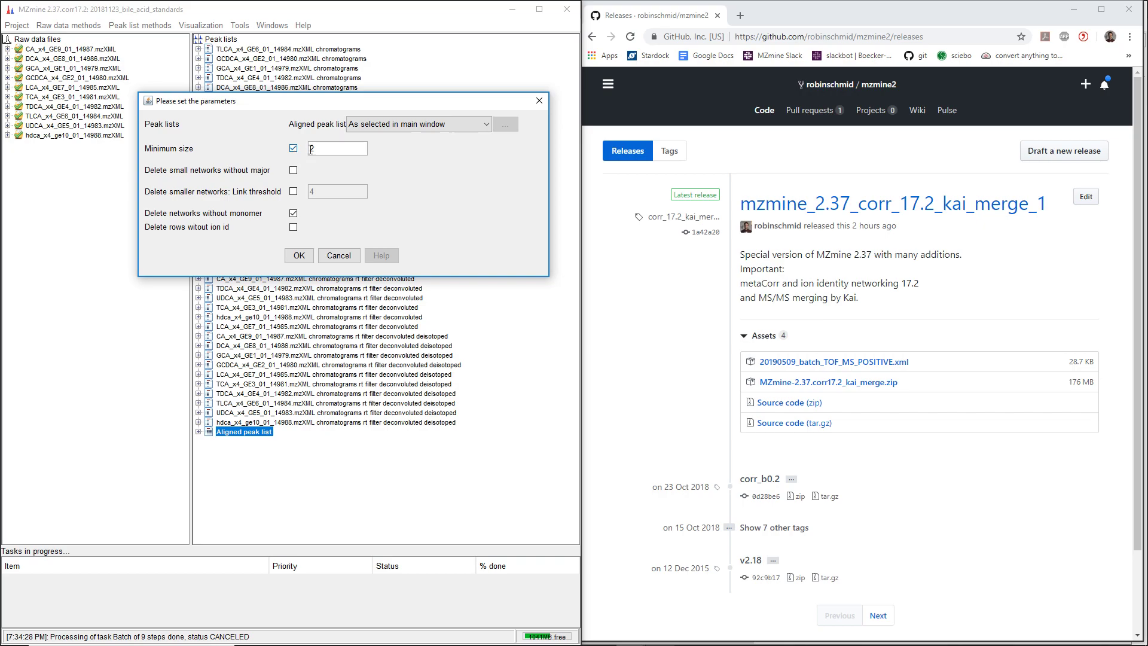
double_click(312, 148)
text(3)
click(294, 192)
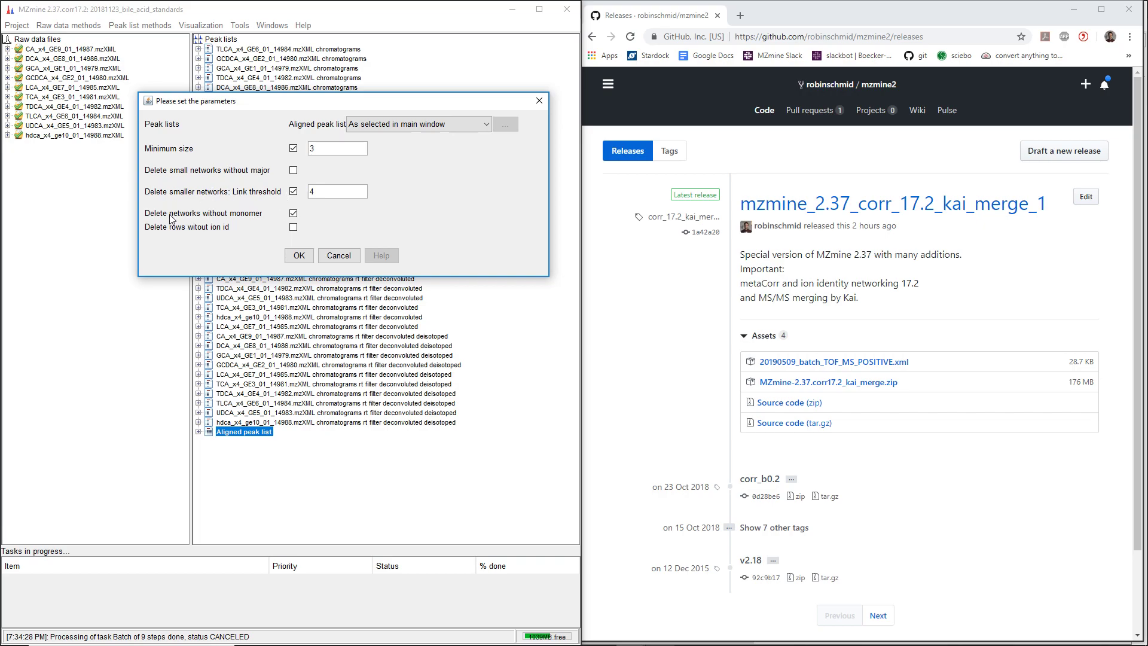
click(338, 255)
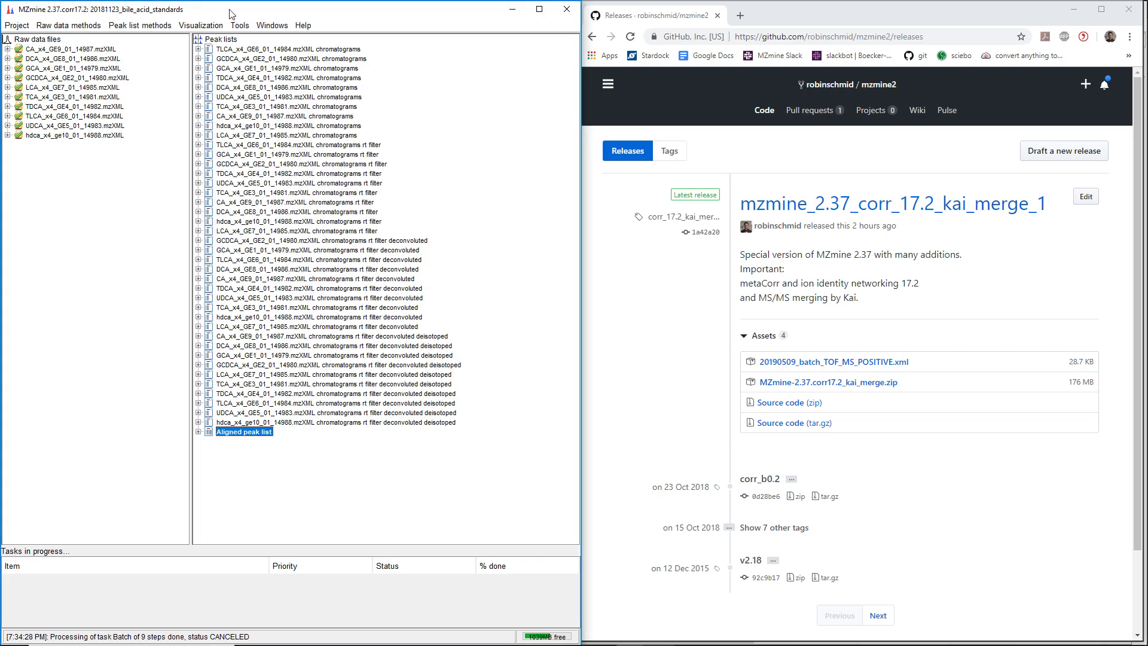
click(140, 25)
mouse_move(151, 181)
mouse_move(297, 185)
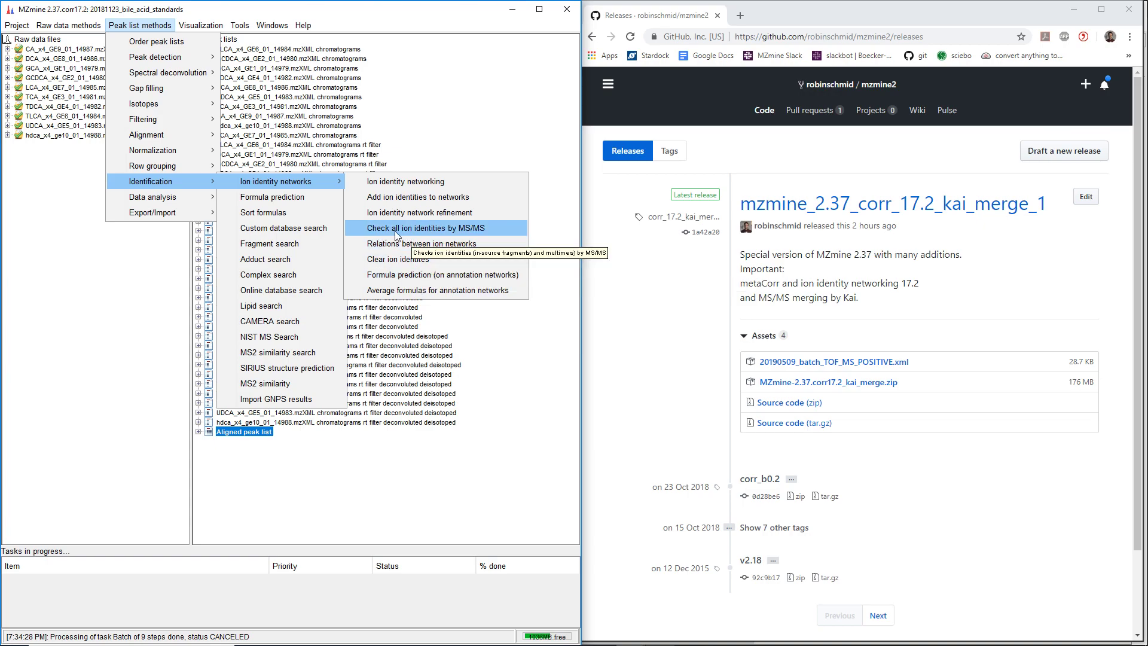
click(501, 228)
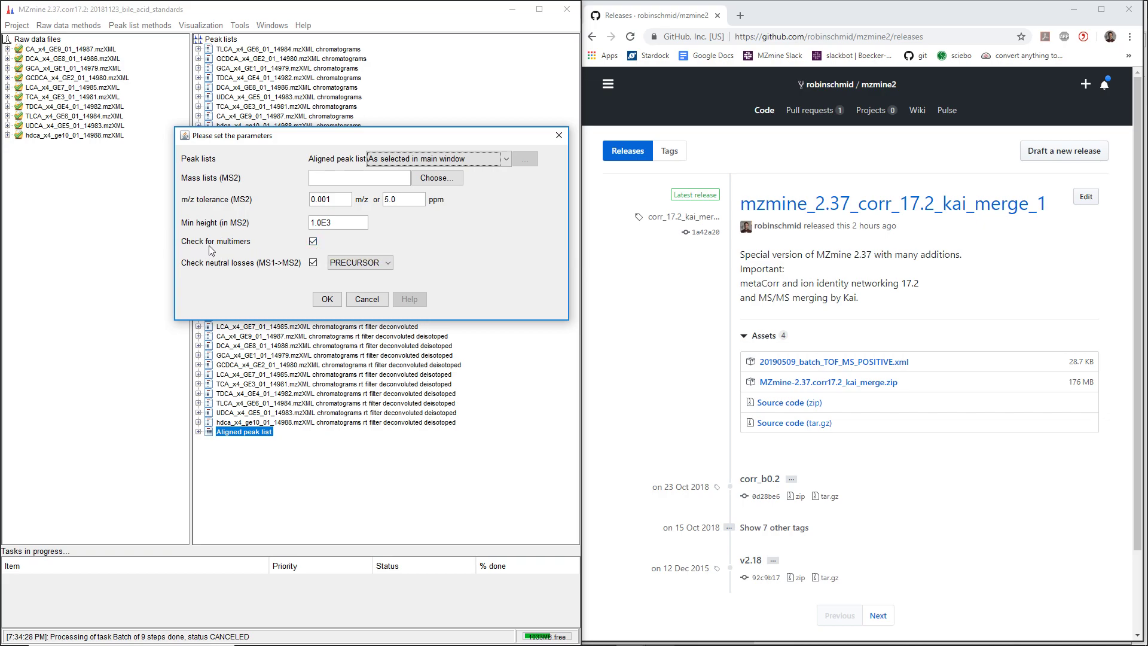
click(367, 298)
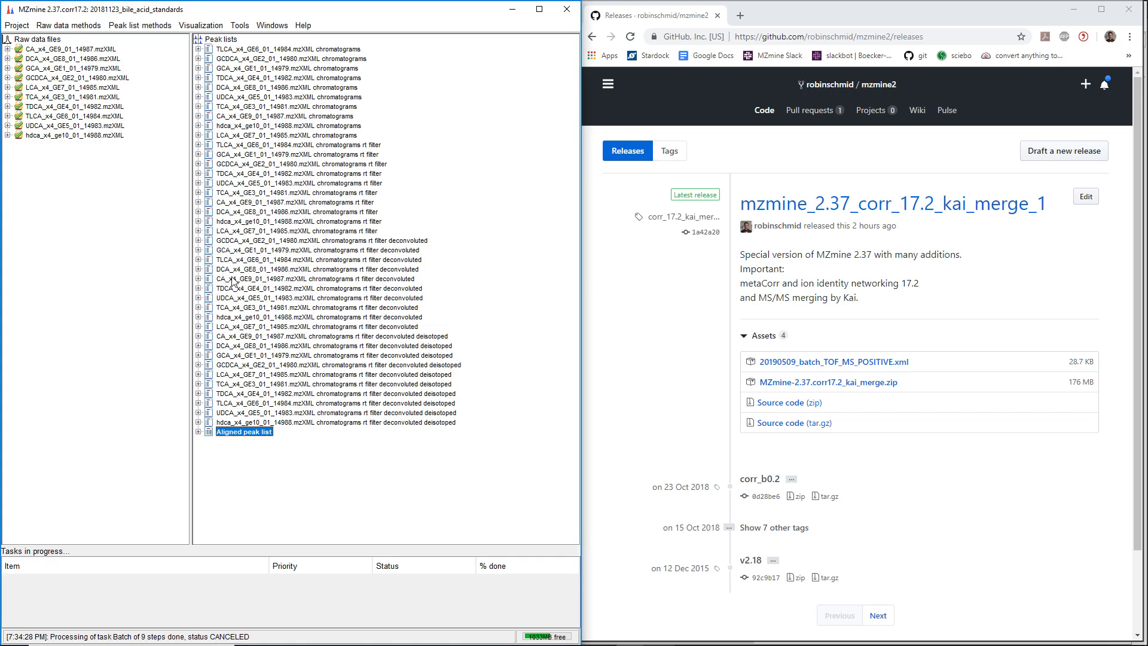